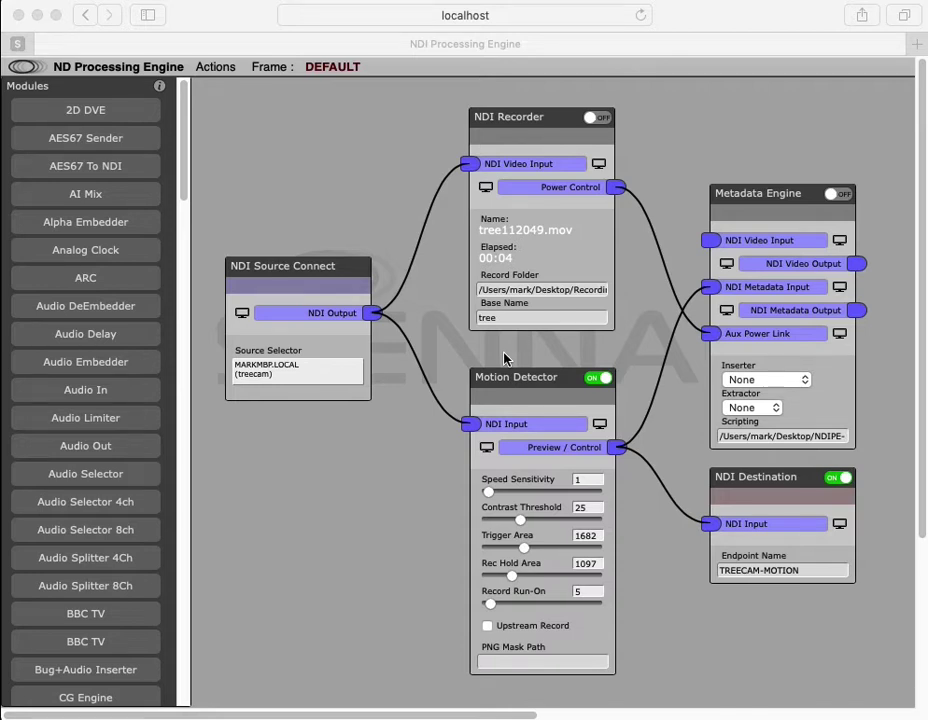
Preview the tree camera feed and move its window to the centre-left
{"action": "left_click", "coordinate": [242, 313]}
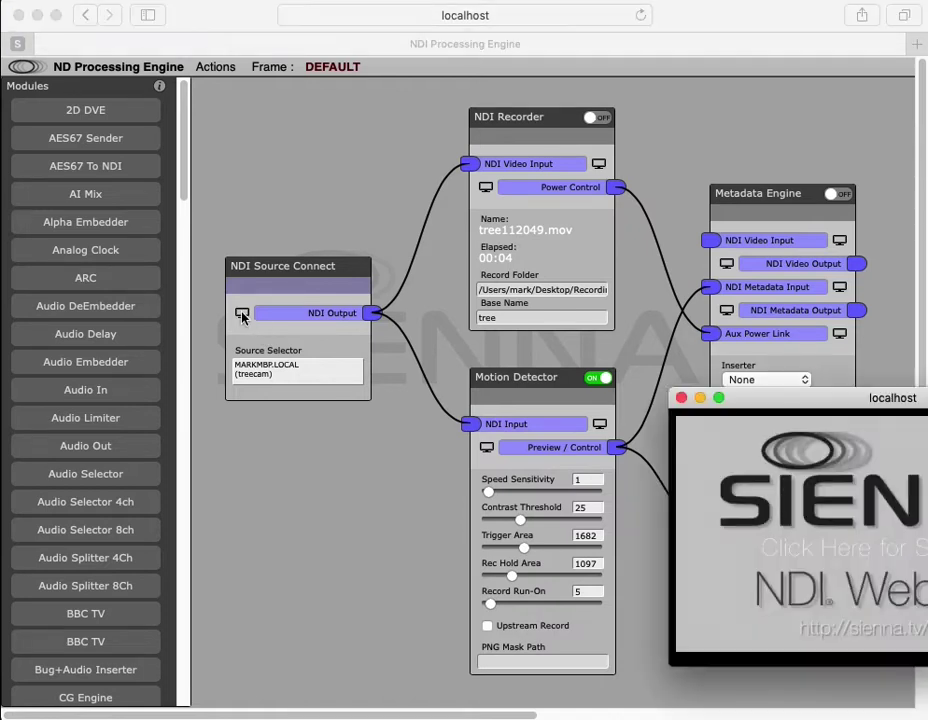
{"action": "left_click_drag", "start_coordinate": [776, 403], "coordinate": [167, 417]}
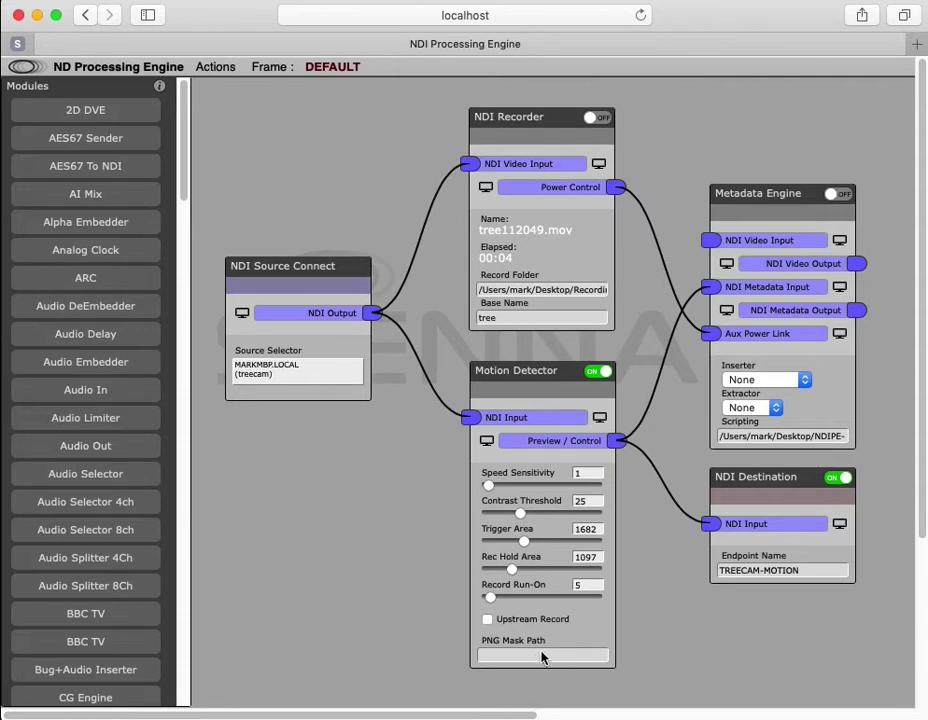
Open the Motion Detector's live preview and move it to the upper left, clear of NDI Destination and the settings
{"action": "left_click", "coordinate": [487, 441]}
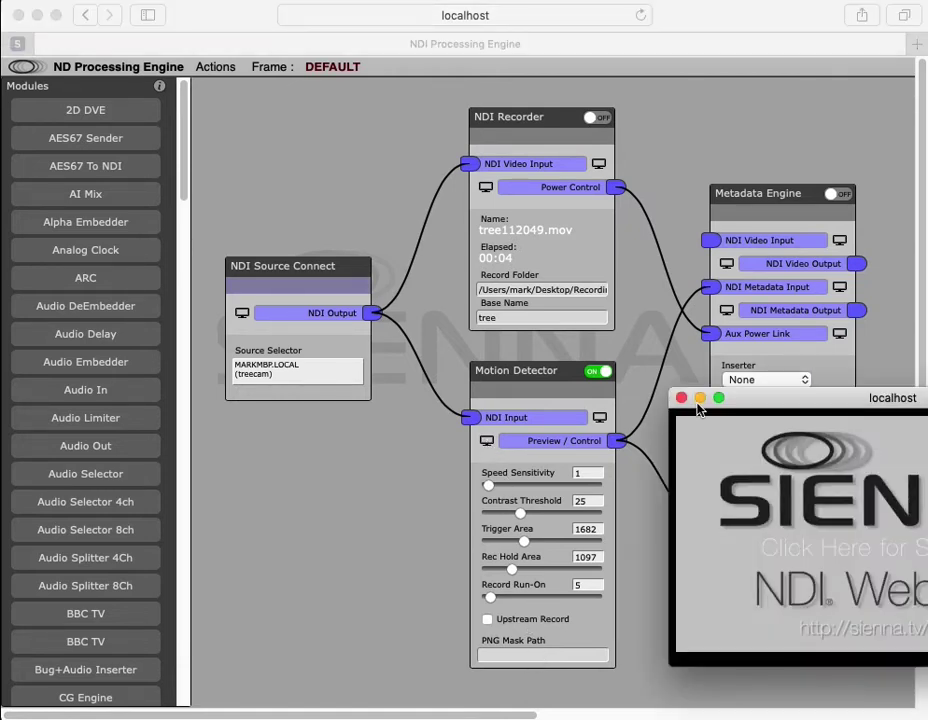
{"action": "left_click_drag", "start_coordinate": [700, 400], "coordinate": [348, 364]}
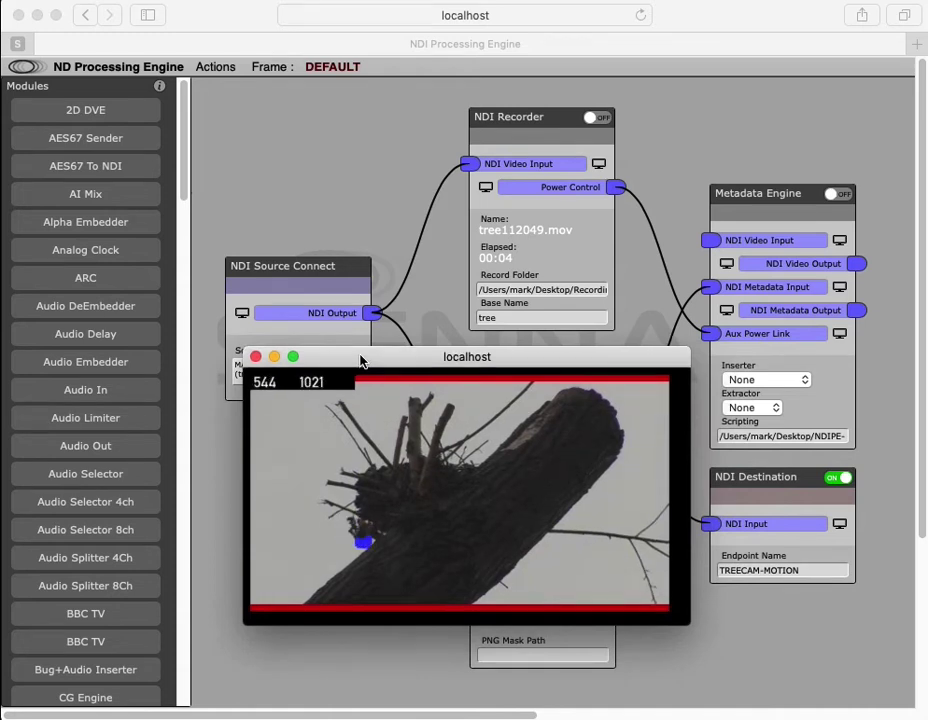
{"action": "left_click_drag", "start_coordinate": [360, 358], "coordinate": [215, 99]}
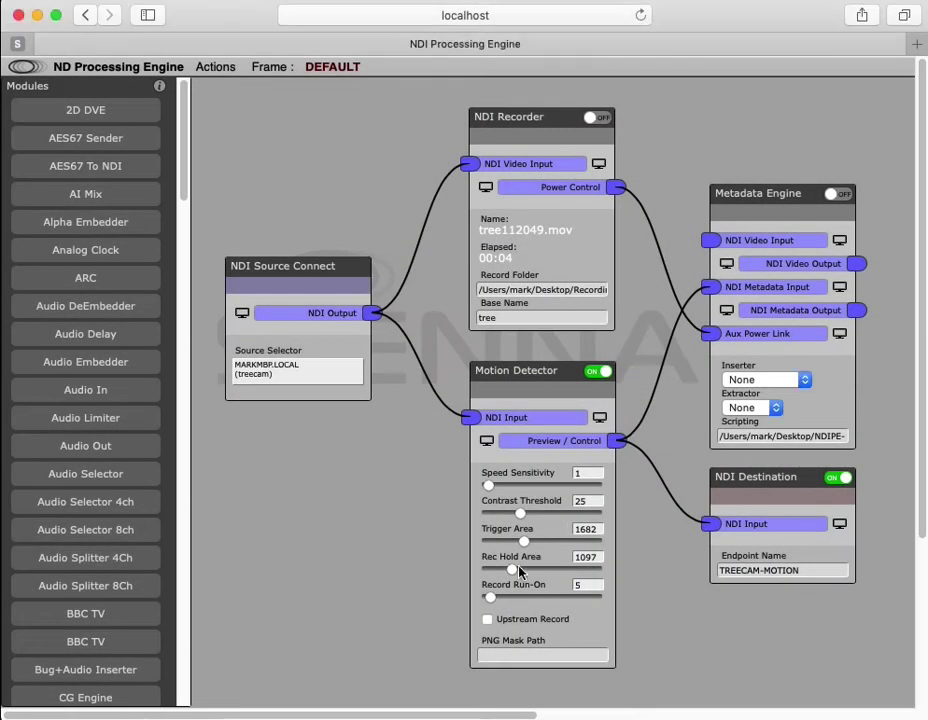
Raise the Trigger Area first to 1916, then to 2384, bringing Rec Hold Area to 2111
{"action": "left_click_drag", "start_coordinate": [525, 543], "coordinate": [531, 543]}
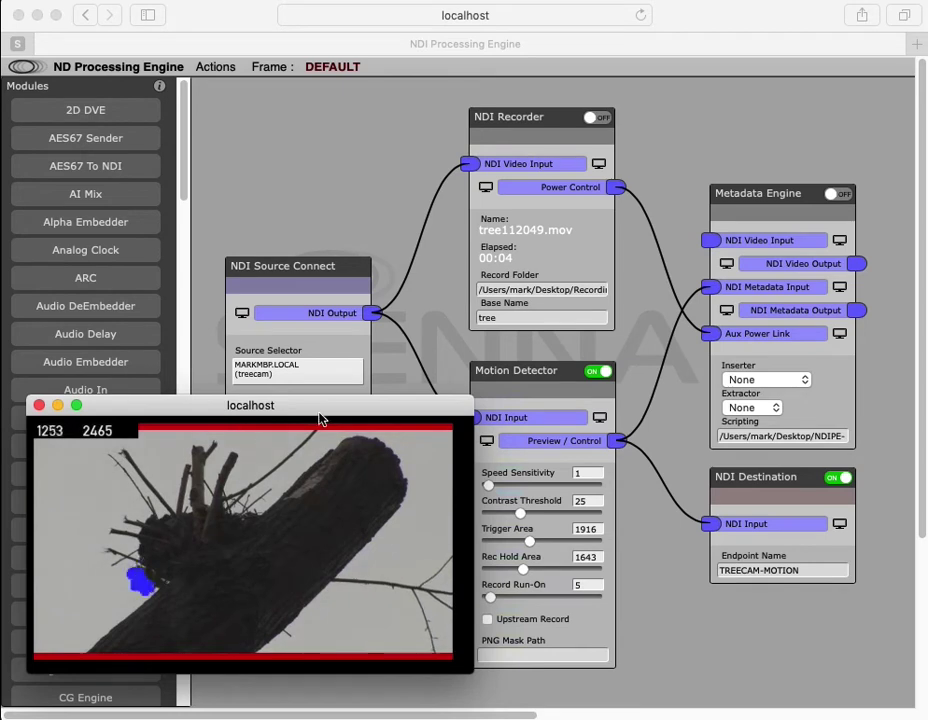
{"action": "left_click_drag", "start_coordinate": [325, 416], "coordinate": [321, 437]}
{"action": "left_click", "coordinate": [533, 546]}
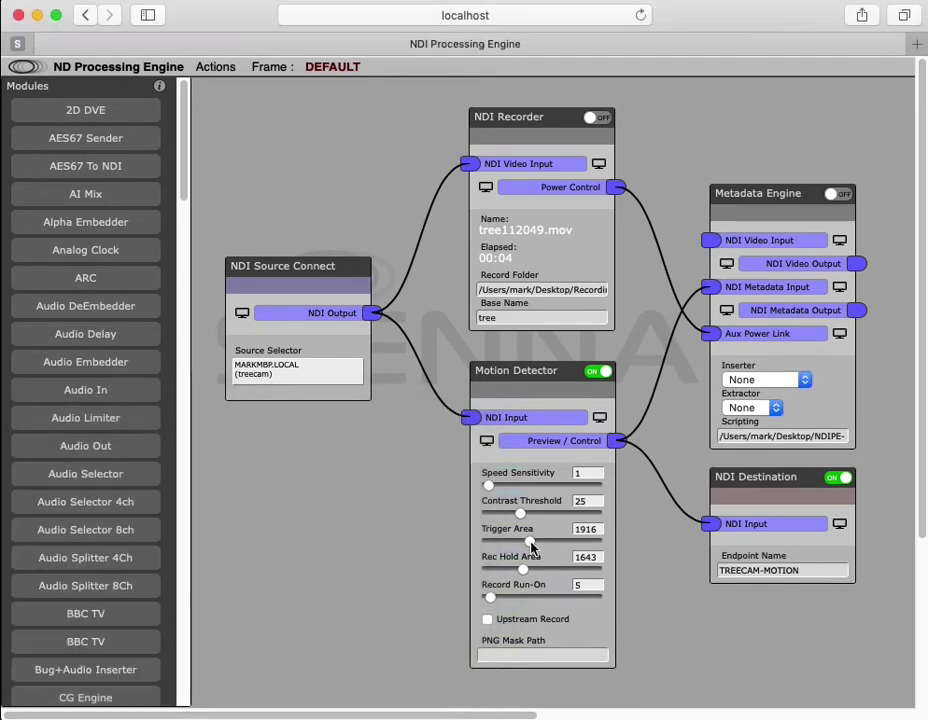
{"action": "left_click_drag", "start_coordinate": [533, 545], "coordinate": [534, 569]}
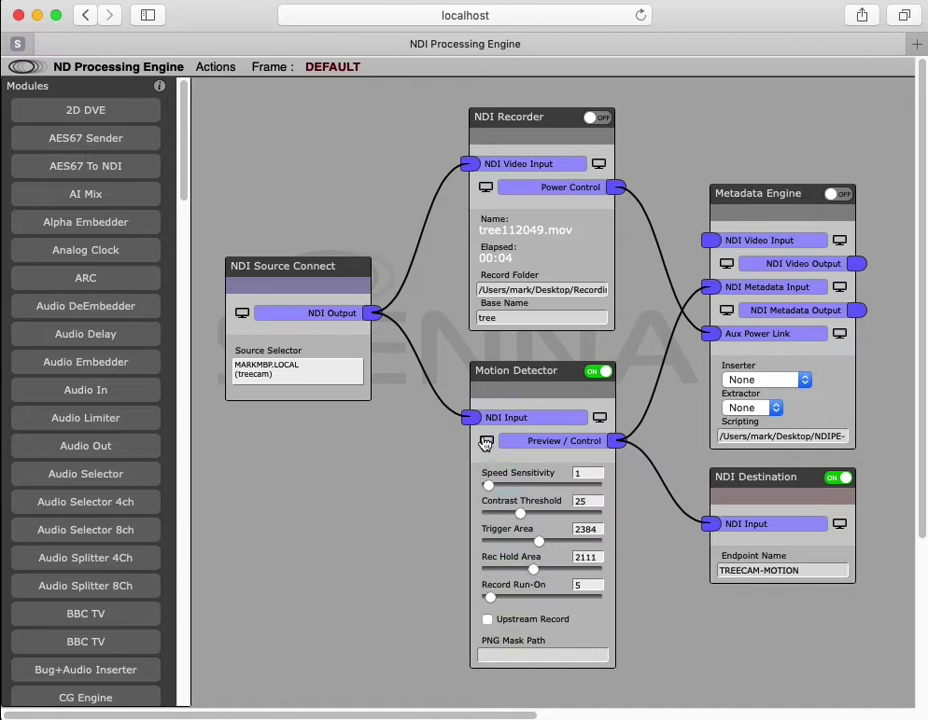
Open and close the Motion Detector preview while motion starts recording tree113108.mov
{"action": "left_click", "coordinate": [486, 442]}
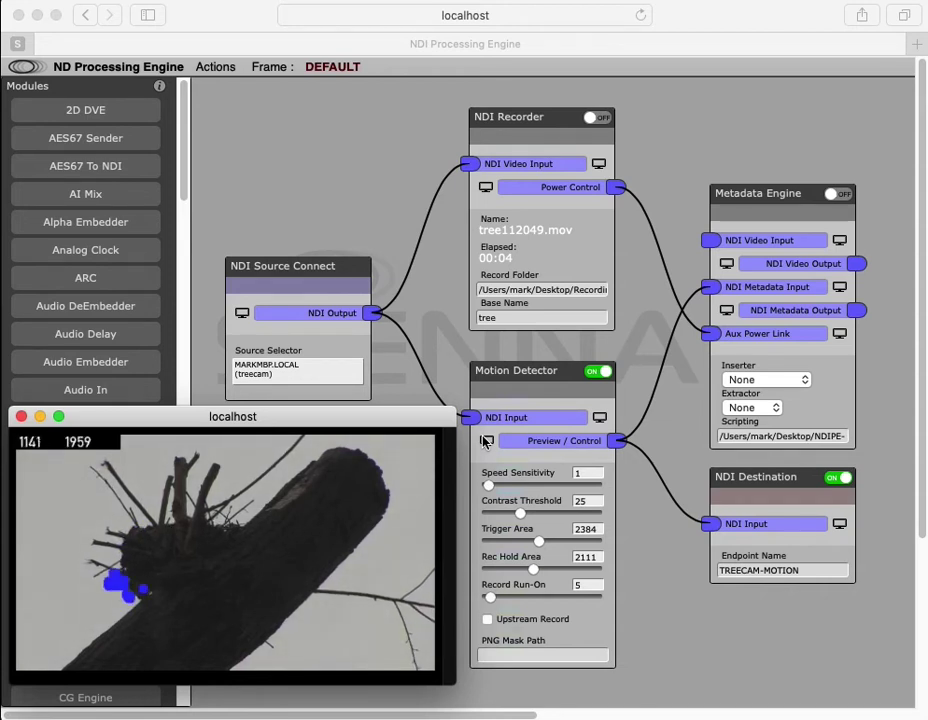
{"action": "left_click", "coordinate": [486, 441]}
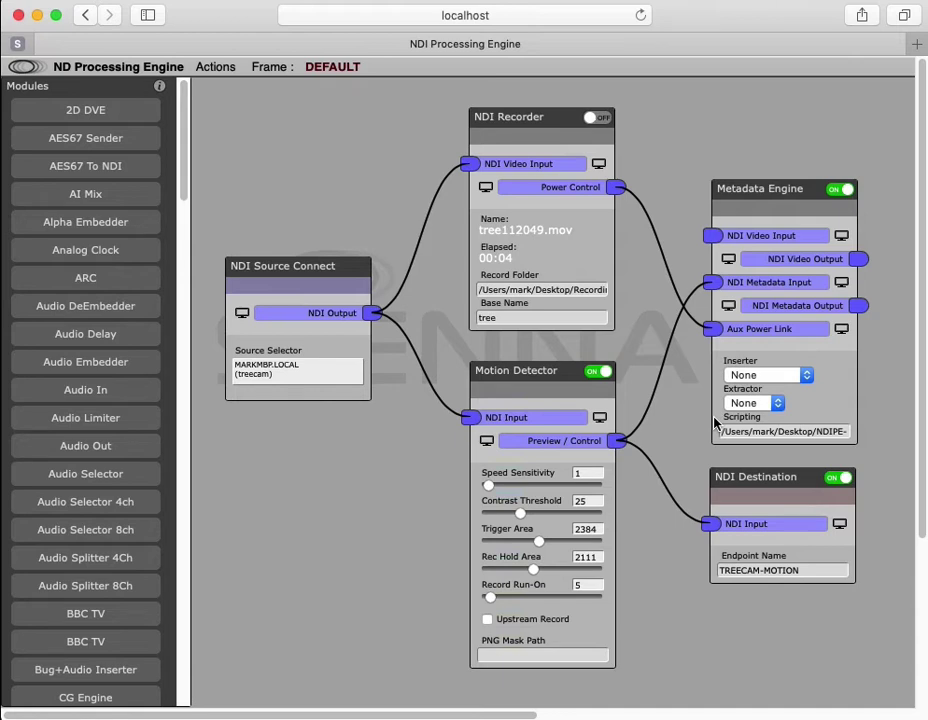
Check the Motion Detector preview, then raise Trigger Area to 2657 with Rec Hold Area at 2345
{"action": "left_click", "coordinate": [486, 441]}
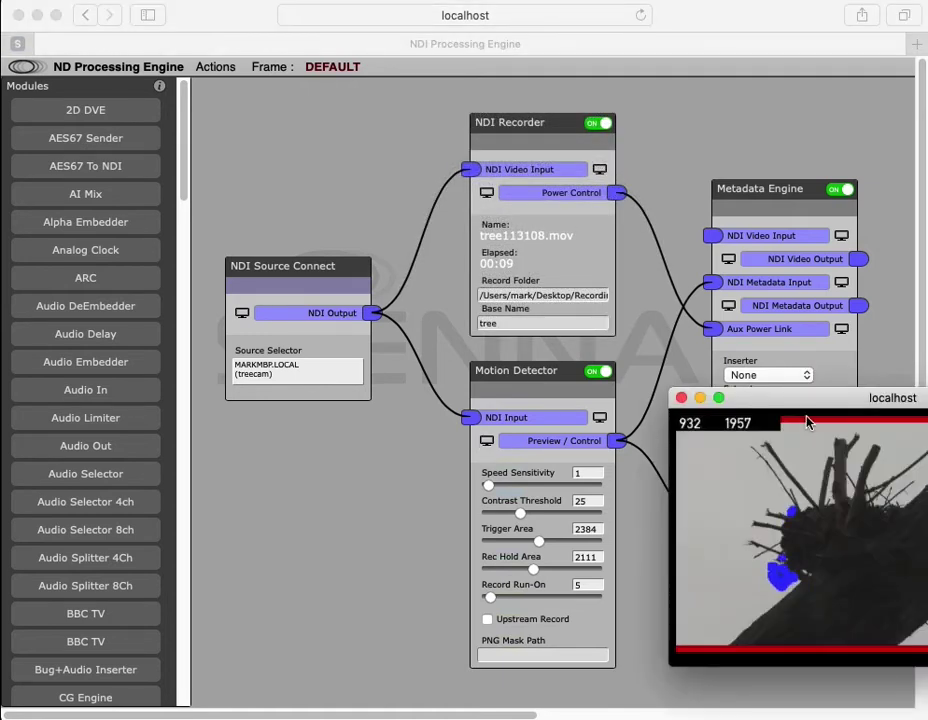
{"action": "left_click_drag", "start_coordinate": [778, 401], "coordinate": [172, 408]}
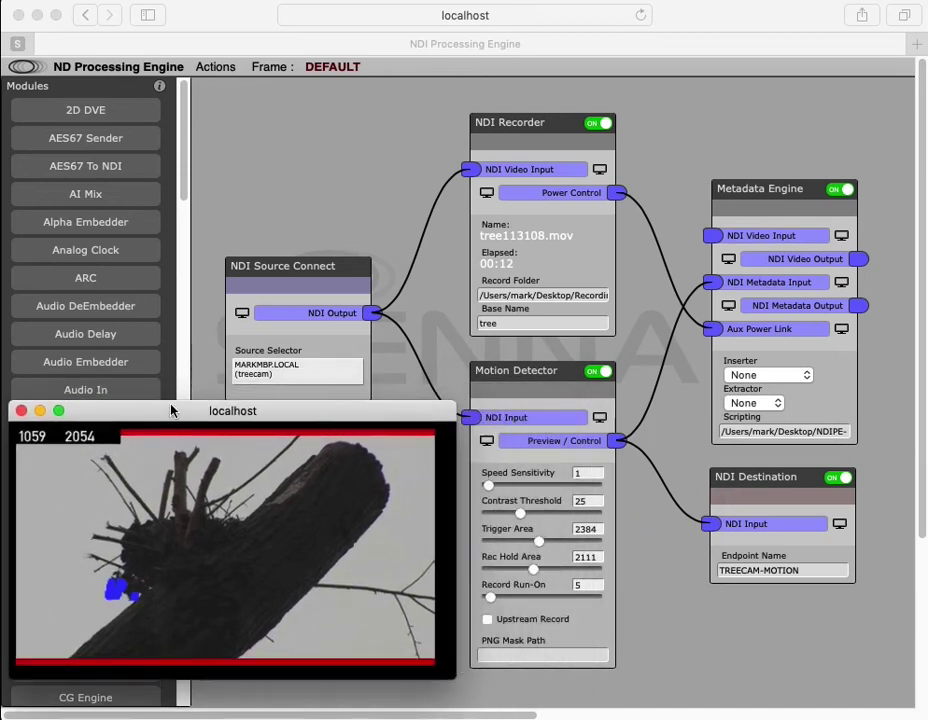
{"action": "left_click", "coordinate": [21, 411]}
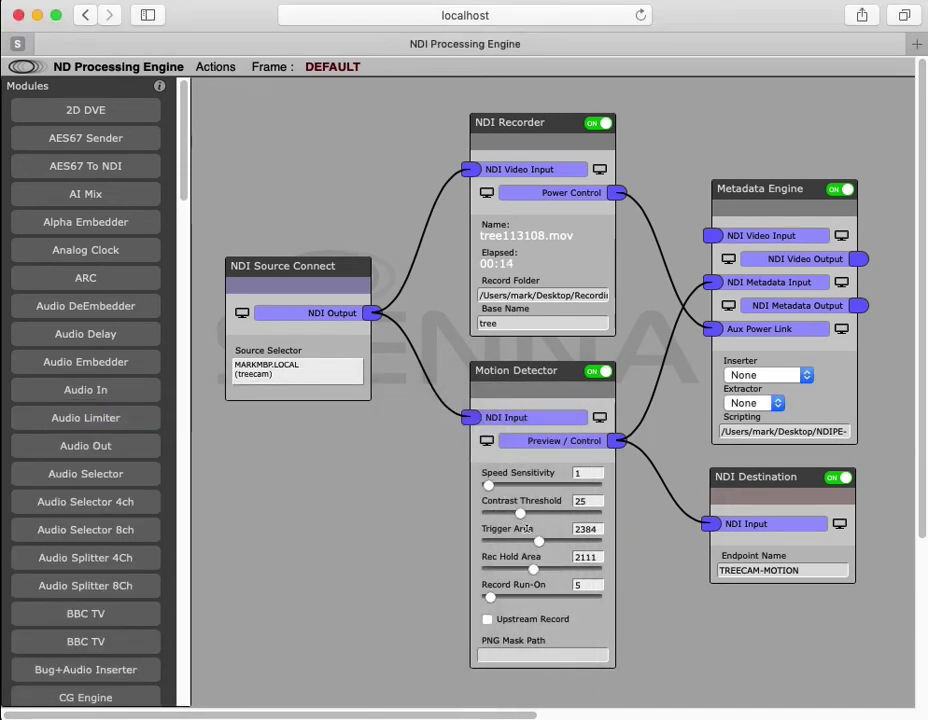
{"action": "left_click_drag", "start_coordinate": [541, 548], "coordinate": [540, 575]}
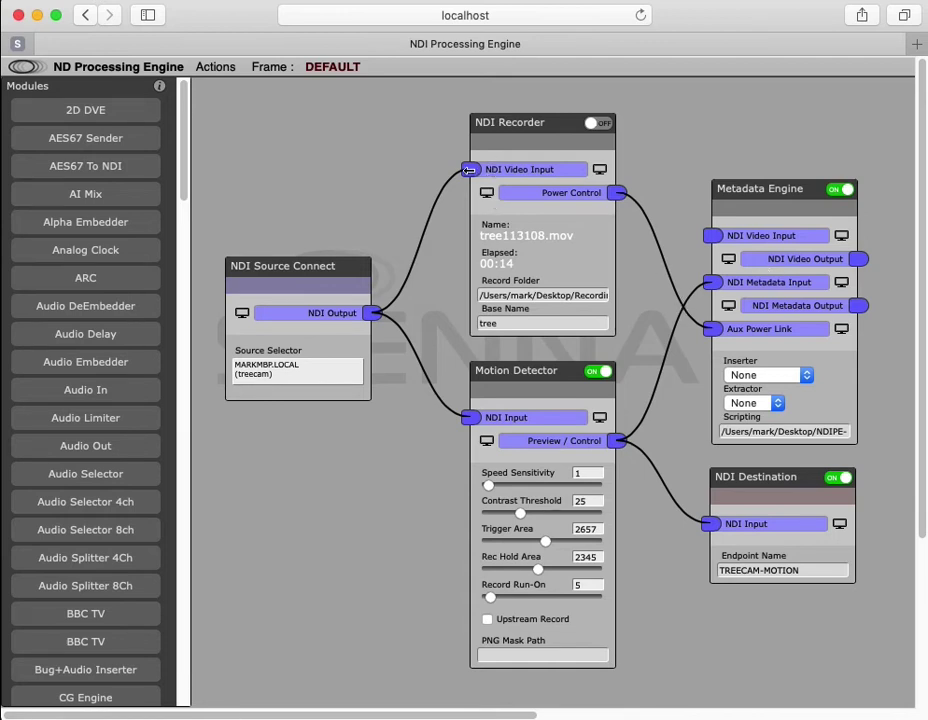
Shift the NDI Recorder node right and scroll the Modules list to find Sync Delay
{"action": "left_click_drag", "start_coordinate": [518, 124], "coordinate": [577, 121]}
{"action": "scroll", "coordinate": [70, 360], "scroll_direction": "down", "scroll_amount": 10}
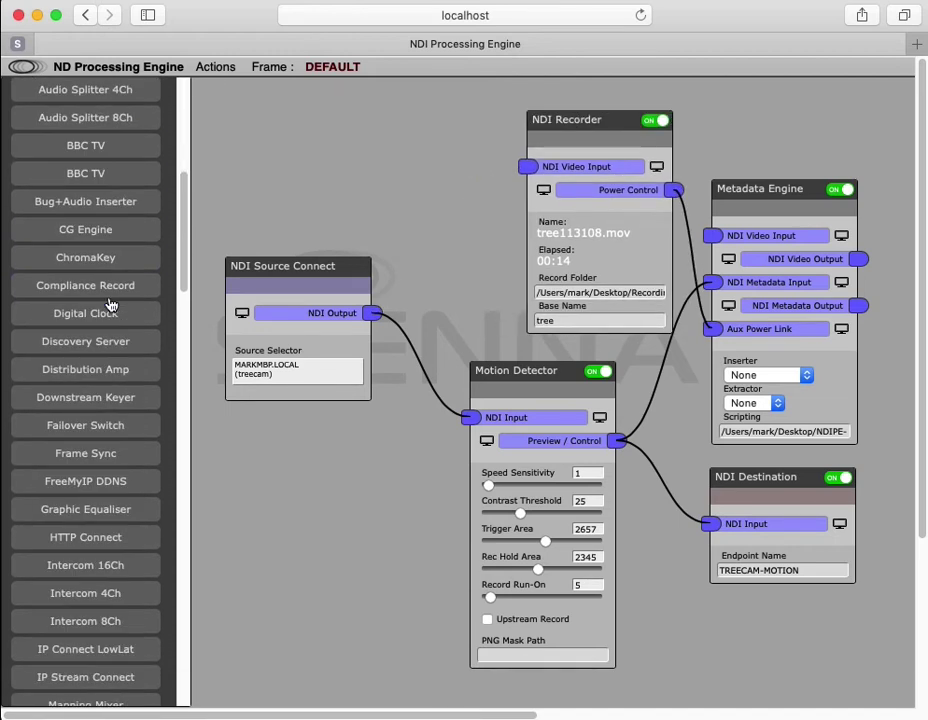
{"action": "scroll", "coordinate": [110, 300], "scroll_direction": "up", "scroll_amount": 4}
{"action": "scroll", "coordinate": [113, 298], "scroll_direction": "up", "scroll_amount": 3}
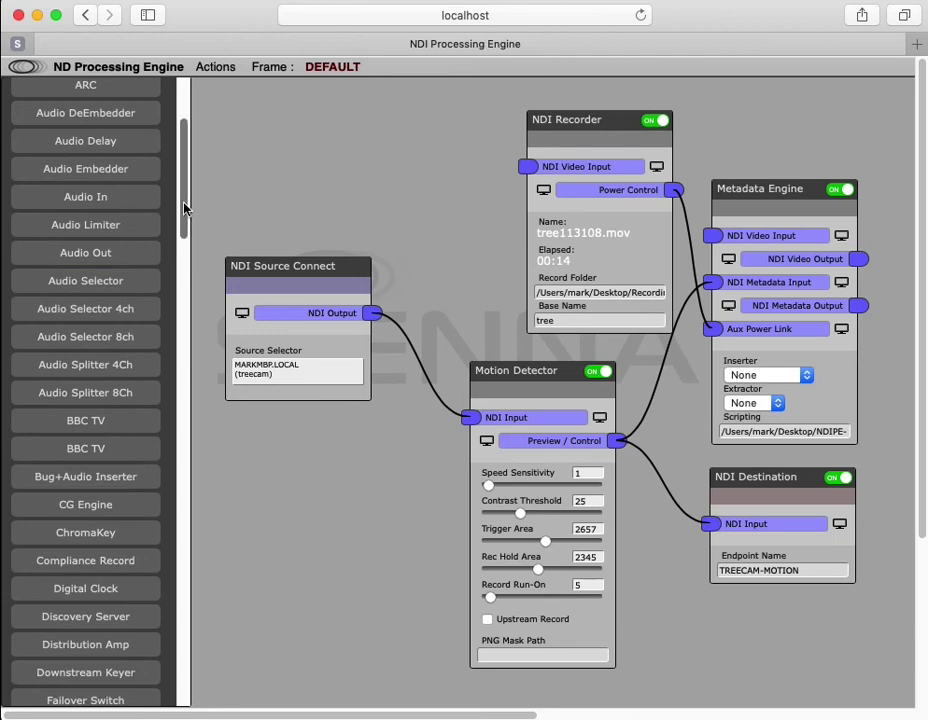
{"action": "left_click_drag", "start_coordinate": [185, 208], "coordinate": [185, 575]}
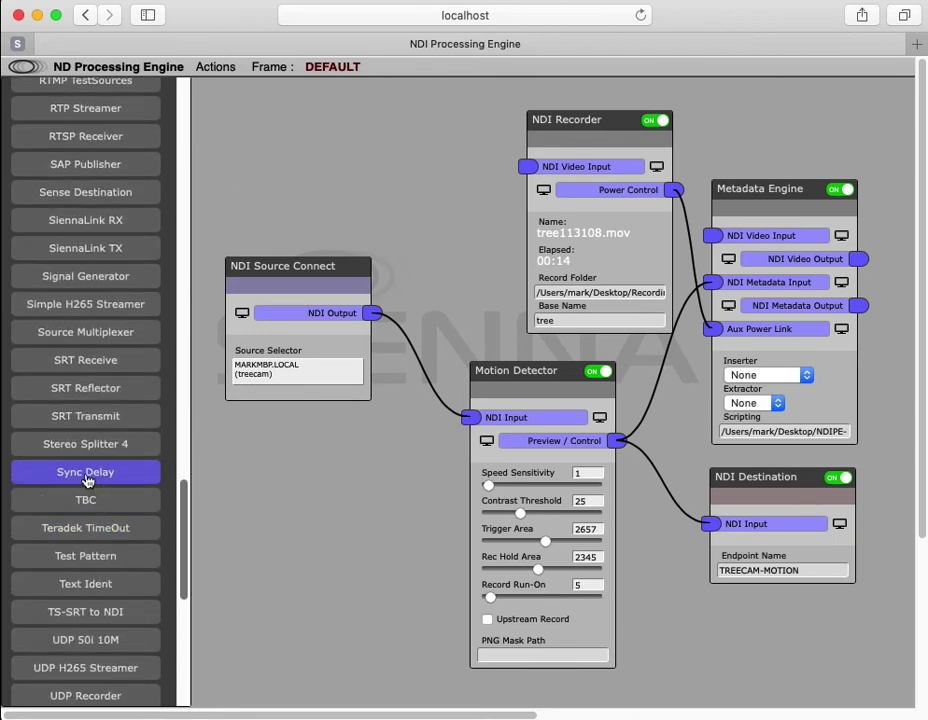
Add a Sync Delay node wired from NDI Source Connect into NDI Recorder's video input, set to 5 s
{"action": "left_click_drag", "start_coordinate": [86, 481], "coordinate": [381, 131]}
{"action": "left_click_drag", "start_coordinate": [291, 273], "coordinate": [251, 289]}
{"action": "left_click_drag", "start_coordinate": [334, 329], "coordinate": [360, 178]}
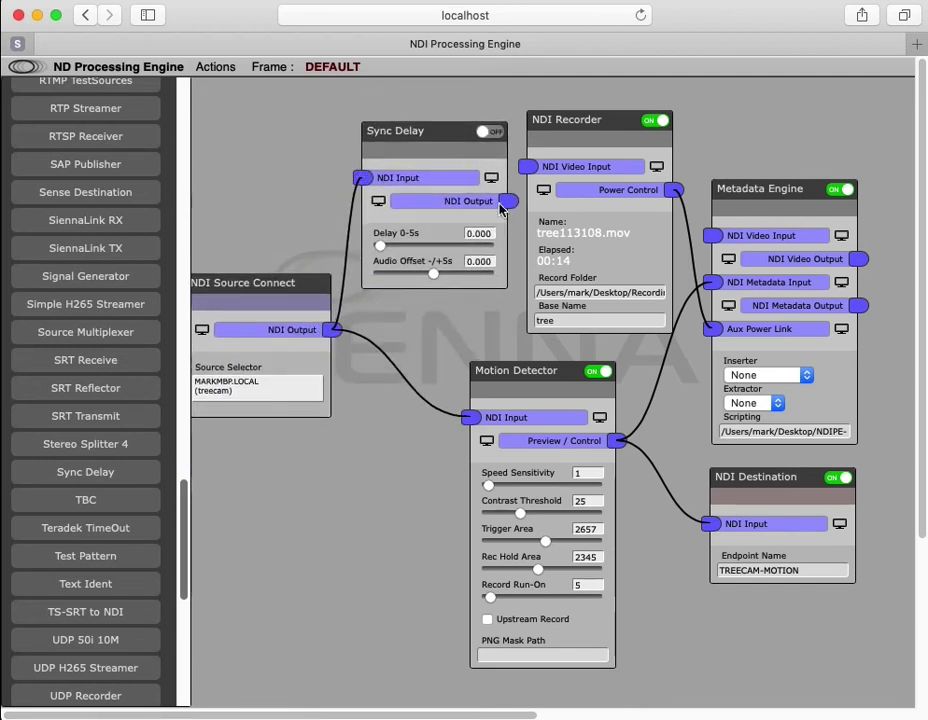
{"action": "left_click_drag", "start_coordinate": [500, 208], "coordinate": [527, 167]}
{"action": "left_click_drag", "start_coordinate": [380, 245], "coordinate": [487, 245]}
{"action": "left_click_drag", "start_coordinate": [438, 131], "coordinate": [431, 124]}
Switch Sync Delay on and rearrange the NDI Source Connect, Sync Delay, NDI Recorder and Metadata Engine nodes
{"action": "left_click", "coordinate": [481, 126]}
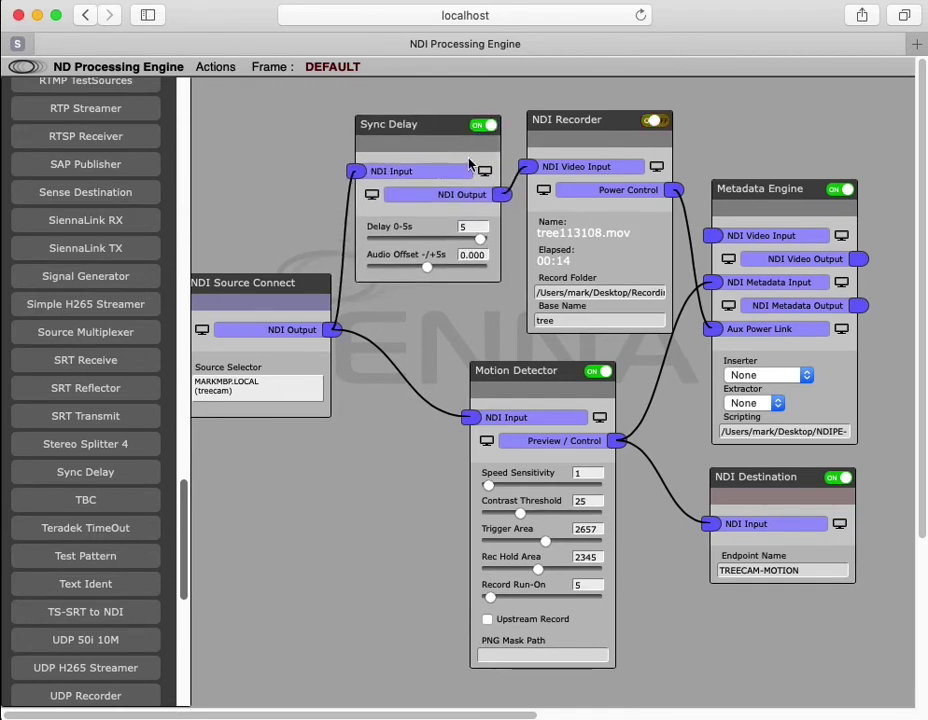
{"action": "left_click_drag", "start_coordinate": [286, 284], "coordinate": [277, 336]}
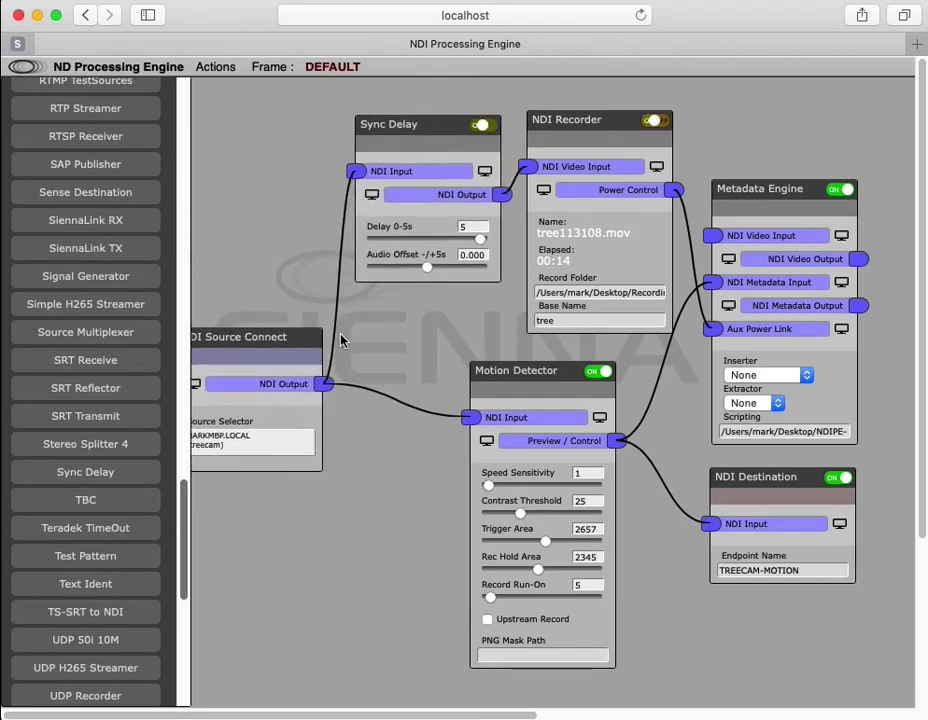
{"action": "left_click_drag", "start_coordinate": [543, 118], "coordinate": [554, 120]}
{"action": "left_click_drag", "start_coordinate": [446, 125], "coordinate": [462, 123]}
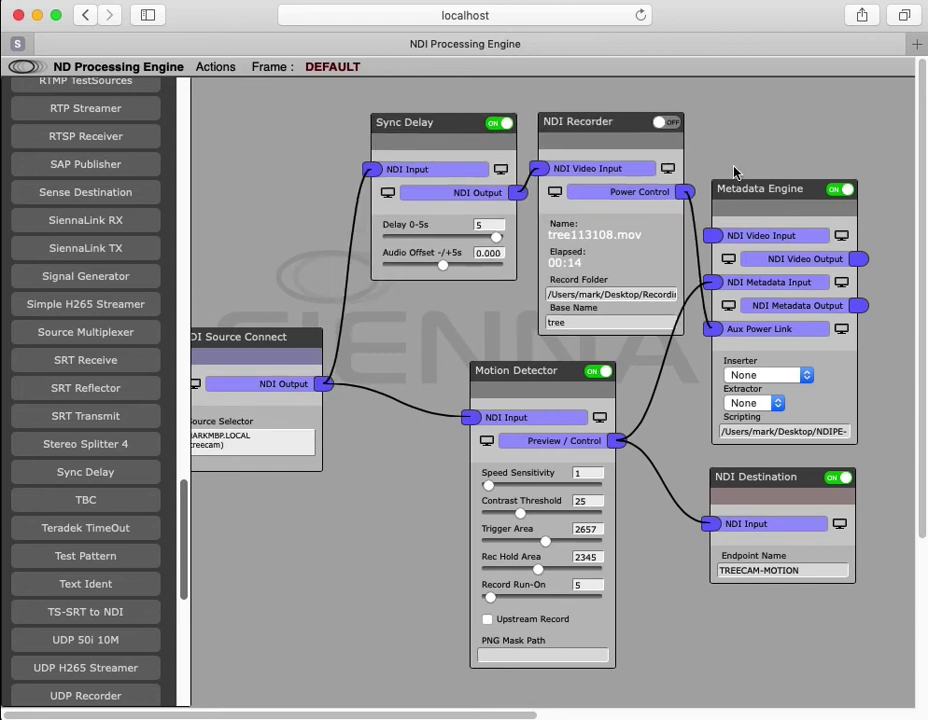
{"action": "left_click_drag", "start_coordinate": [762, 183], "coordinate": [792, 182]}
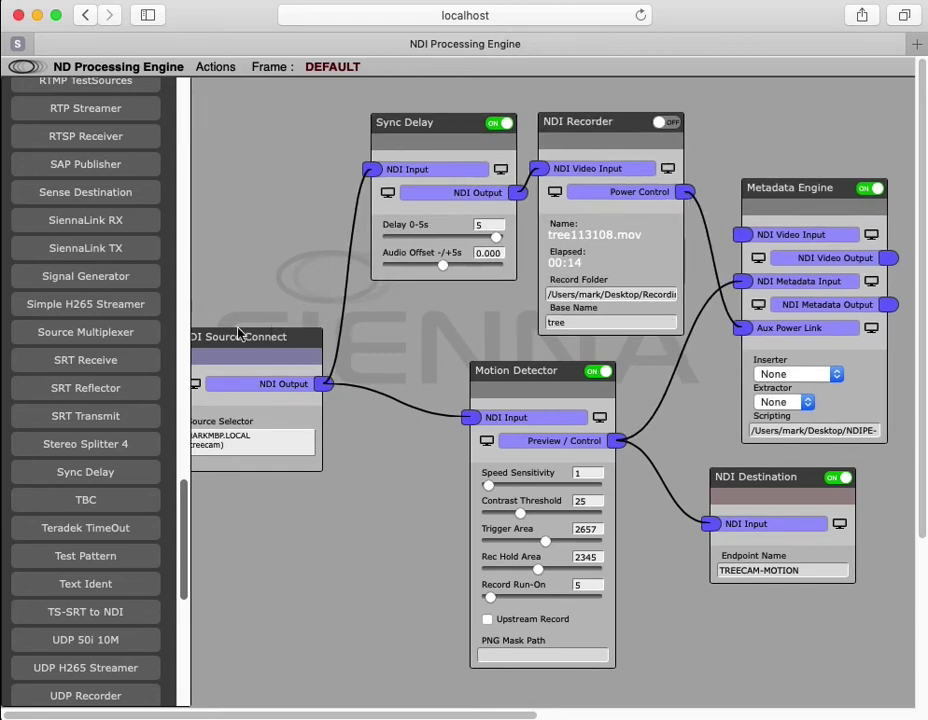
{"action": "left_click_drag", "start_coordinate": [253, 331], "coordinate": [266, 302]}
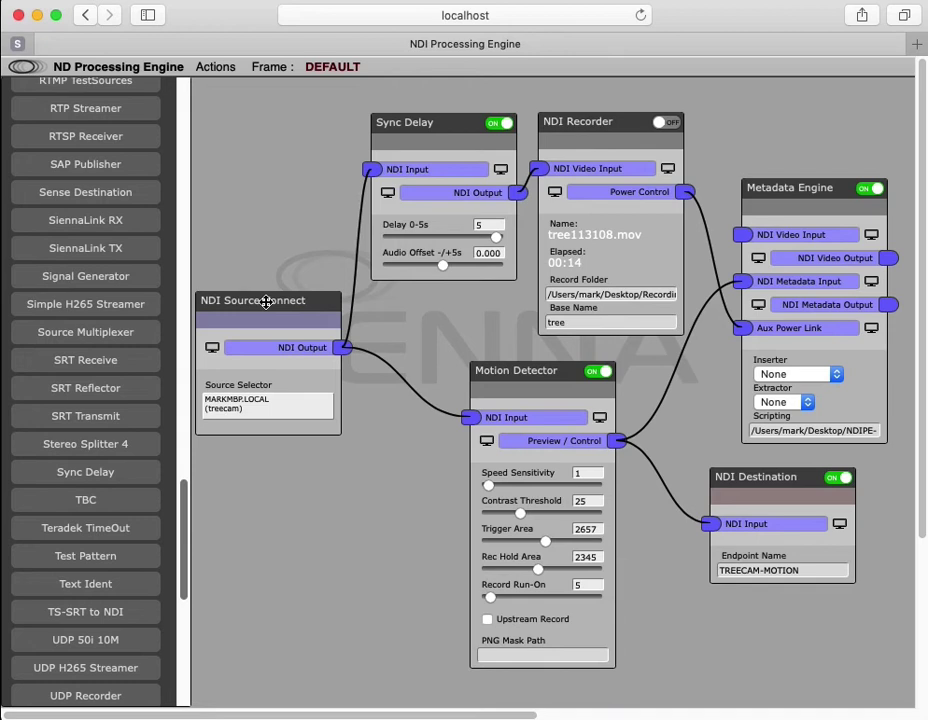